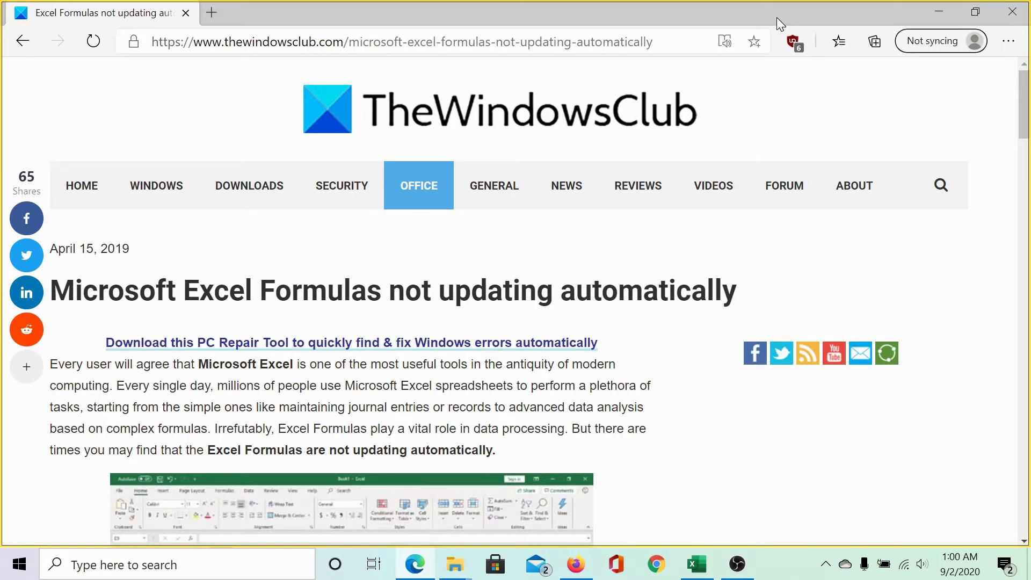
# Re-enter the =A3*2 formula in C3 and turn on Show Formulas with Ctrl+`.
pyautogui.click(940, 14)
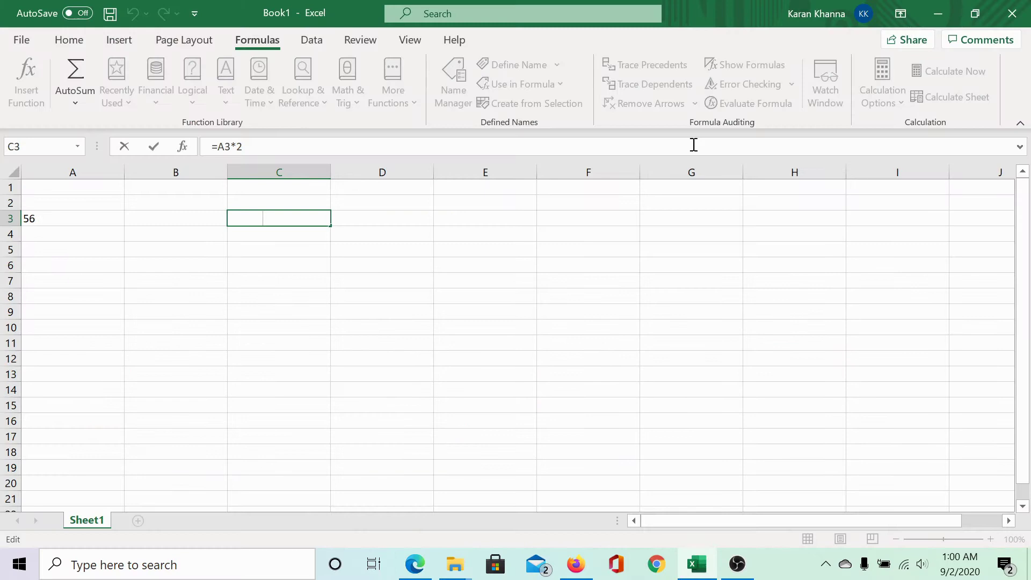
pyautogui.doubleClick(310, 225)
pyautogui.doubleClick(295, 219)
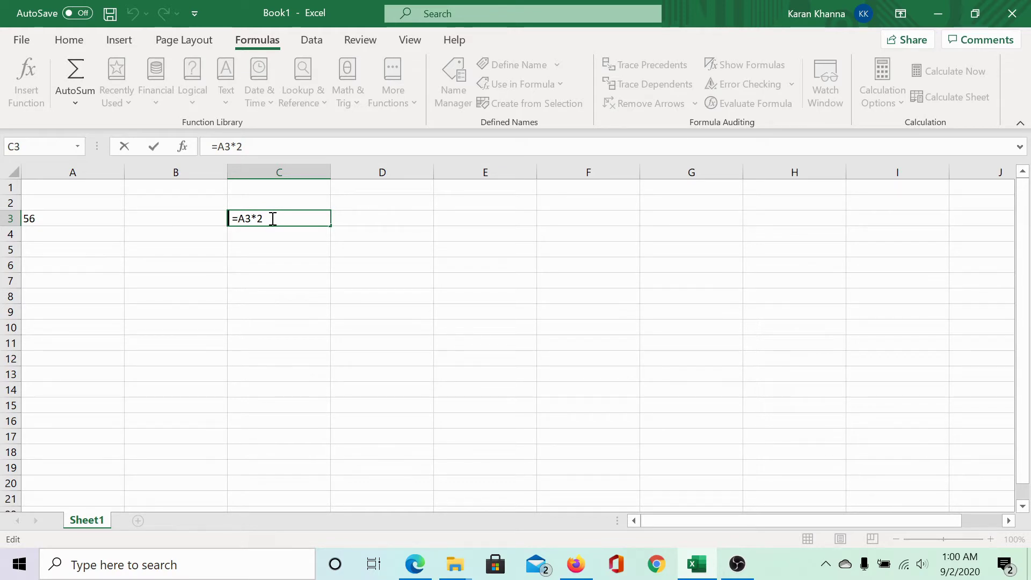
pyautogui.press('Return')
pyautogui.hotkey('ctrl', '`')
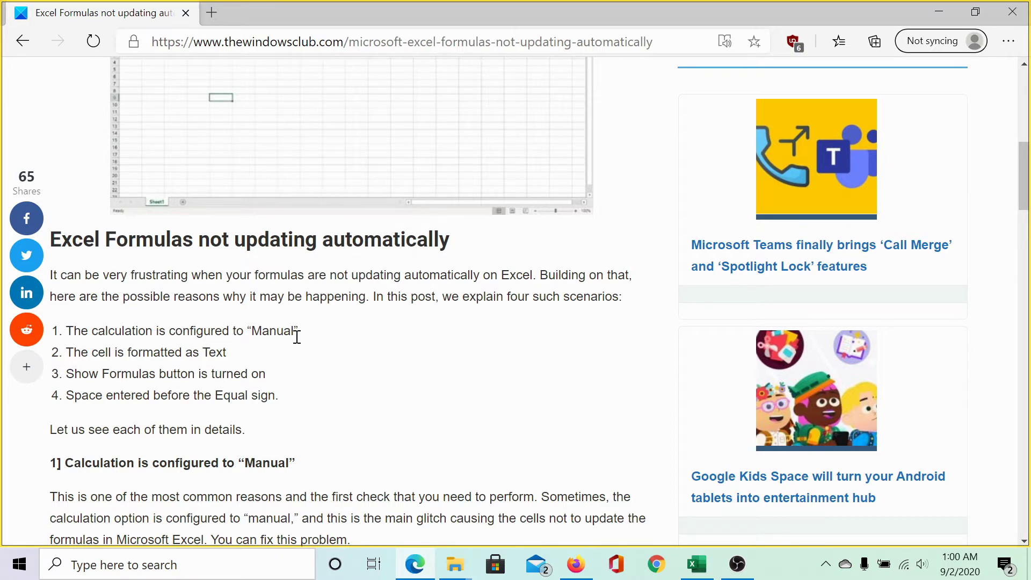
# Set the workbook's Calculation Options from Manual to Automatic.
pyautogui.click(705, 569)
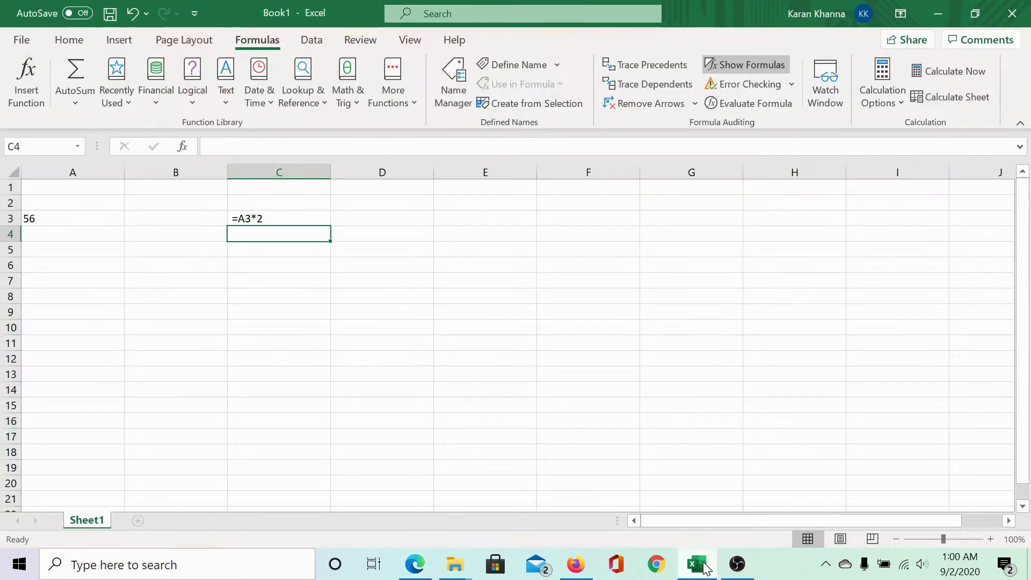
pyautogui.click(75, 41)
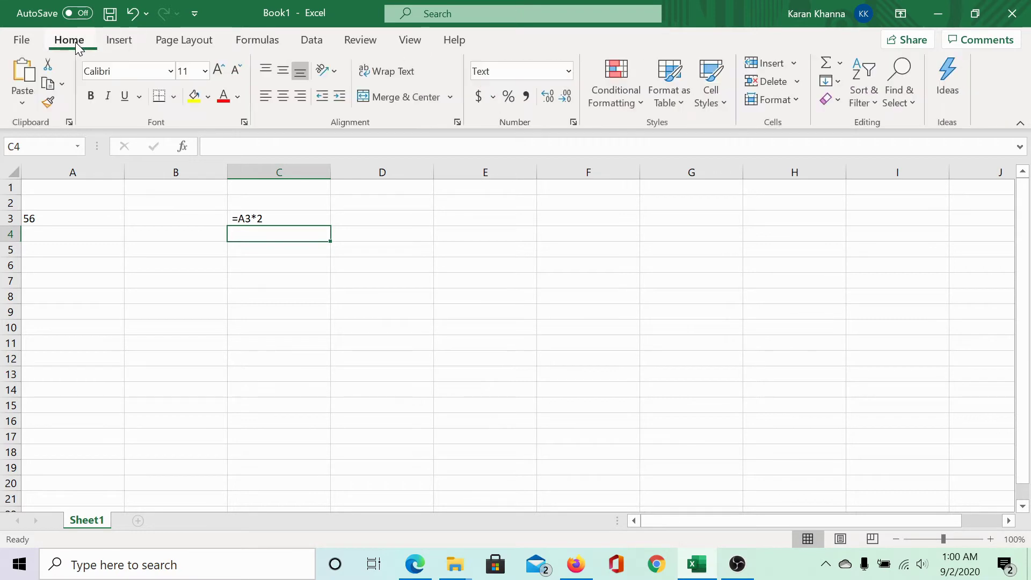
pyautogui.click(259, 40)
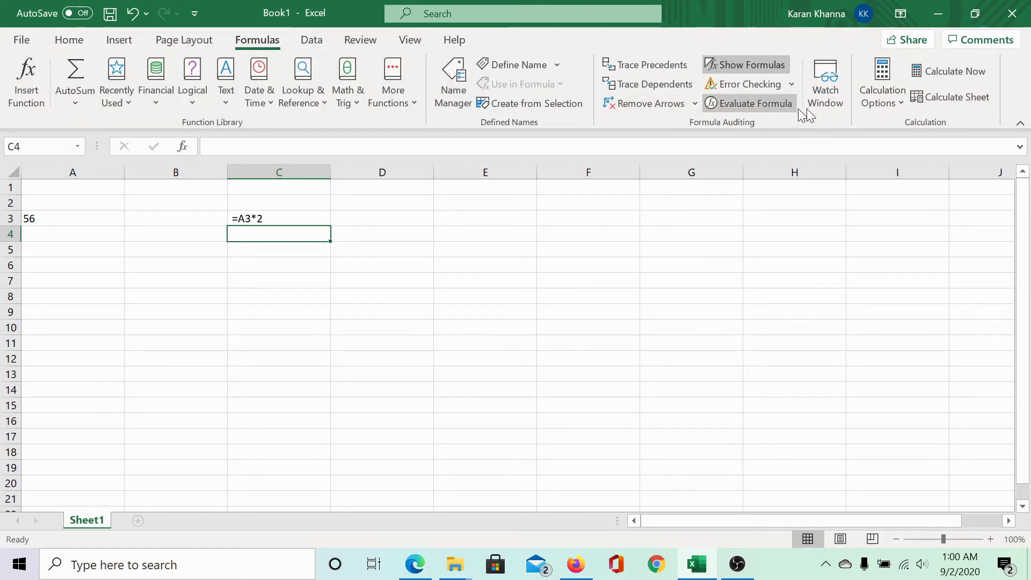
pyautogui.click(900, 101)
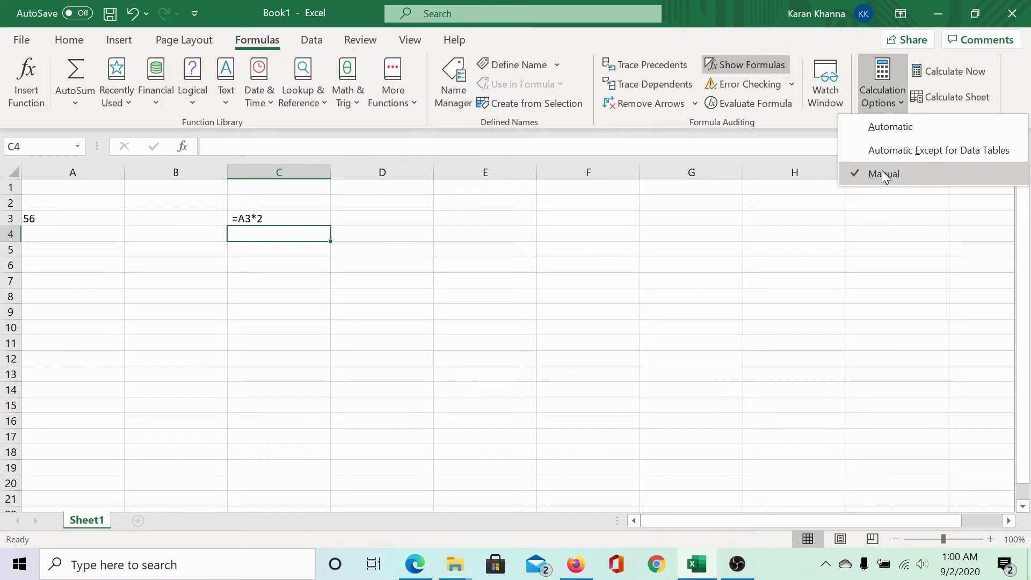
pyautogui.click(894, 129)
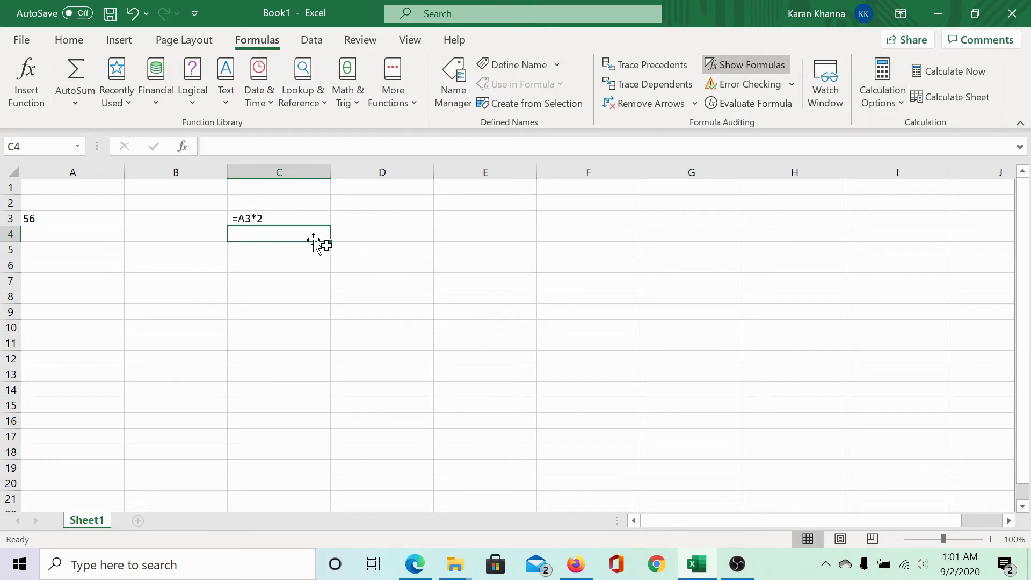
# Re-commit C3, which still shows =A3*2, and check the troubleshooting article.
pyautogui.click(272, 219)
pyautogui.press('Return')
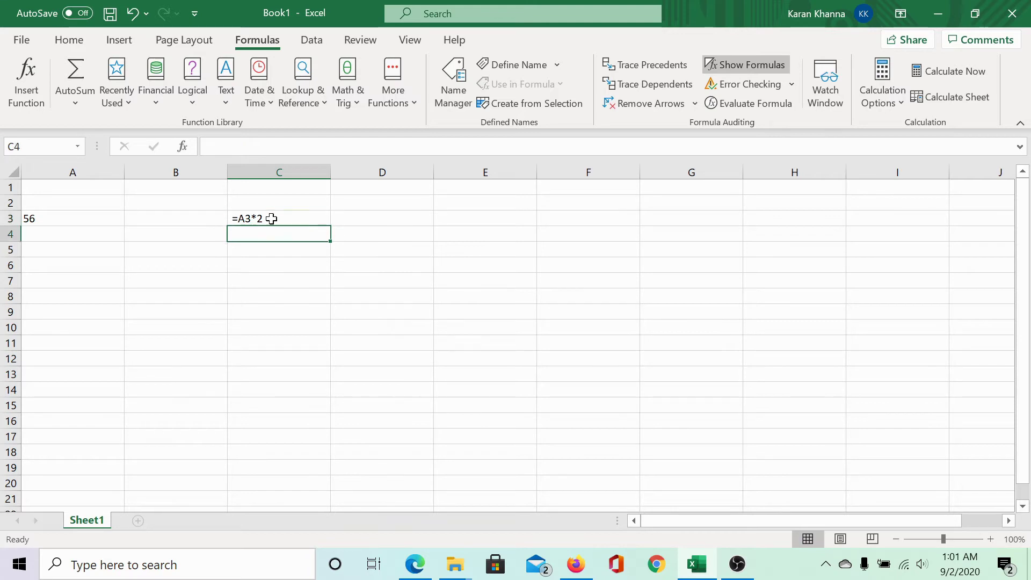
pyautogui.click(415, 564)
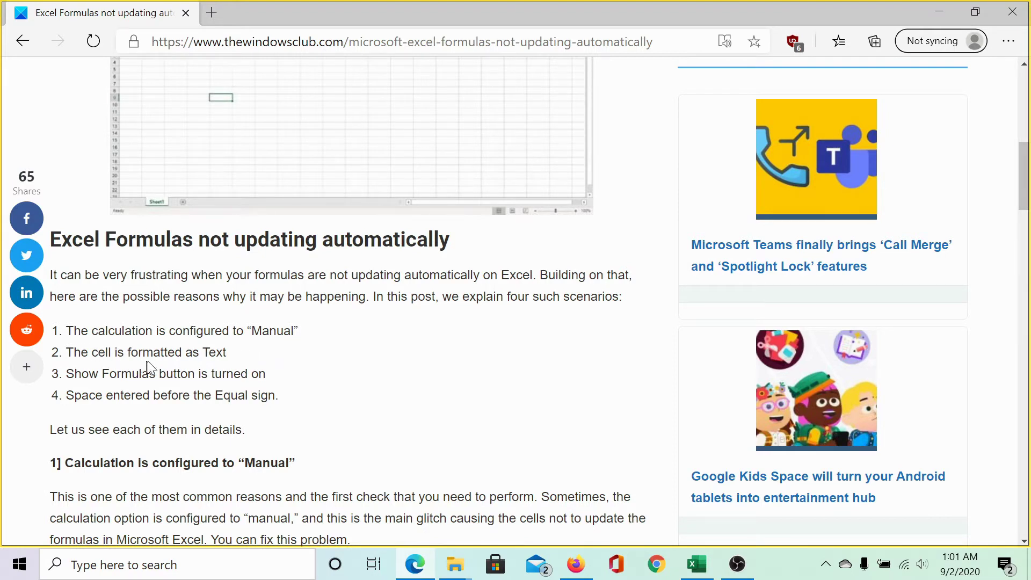
pyautogui.click(696, 564)
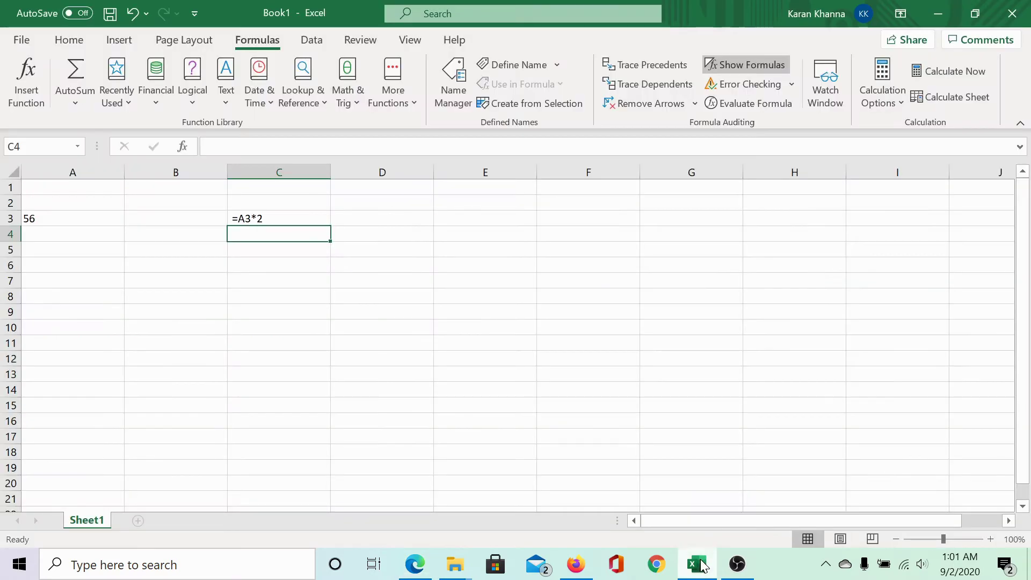
# Change the number format of C2:D12 from Text to General.
pyautogui.click(67, 40)
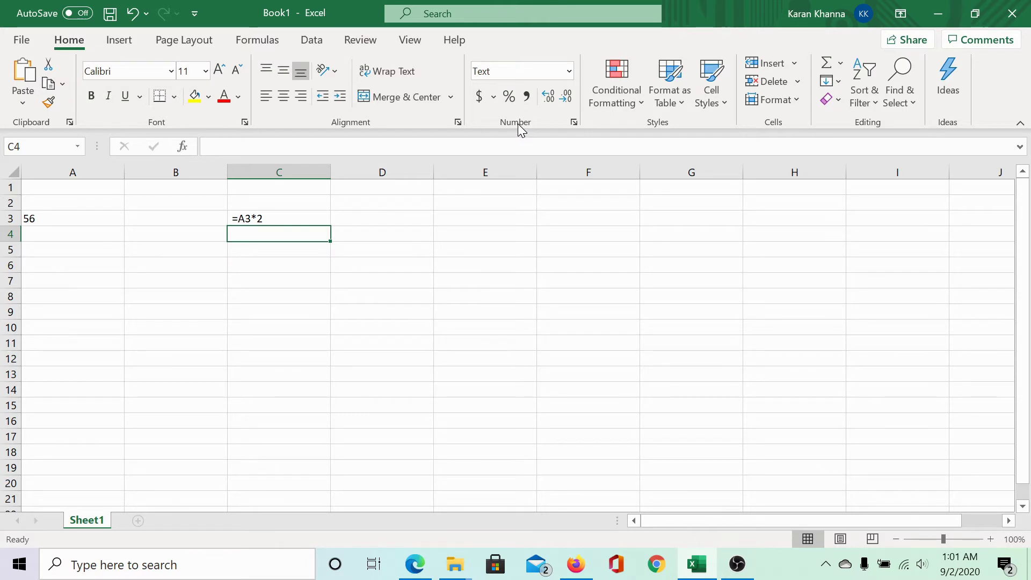
pyautogui.click(530, 71)
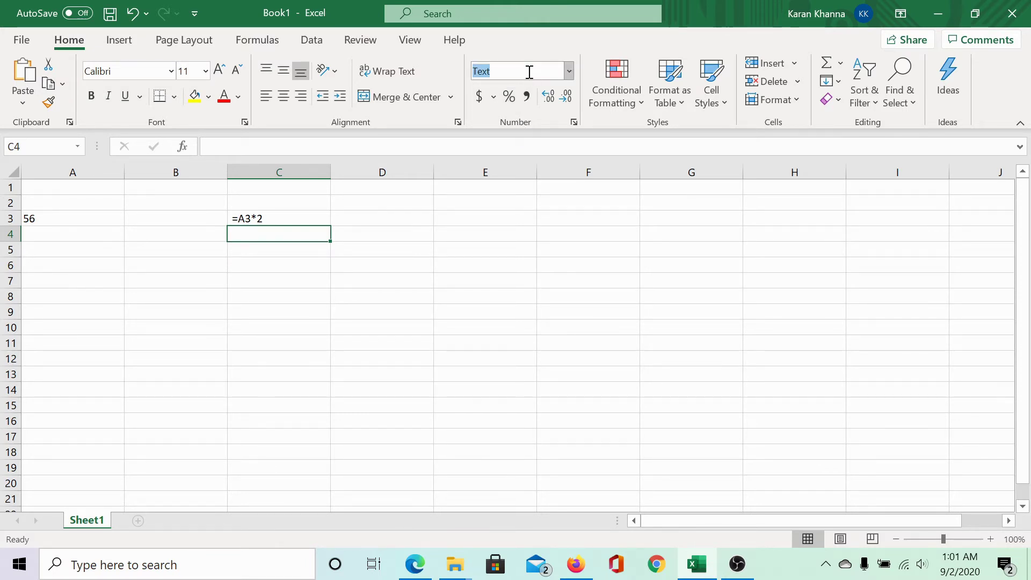
pyautogui.click(568, 72)
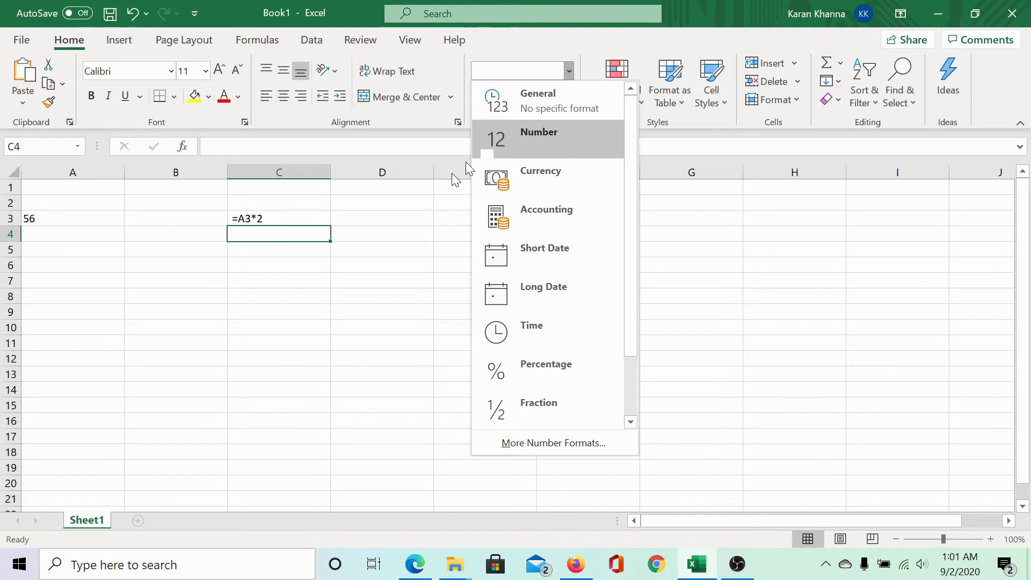
pyautogui.click(375, 240)
pyautogui.moveTo(295, 202); pyautogui.dragTo(396, 355)
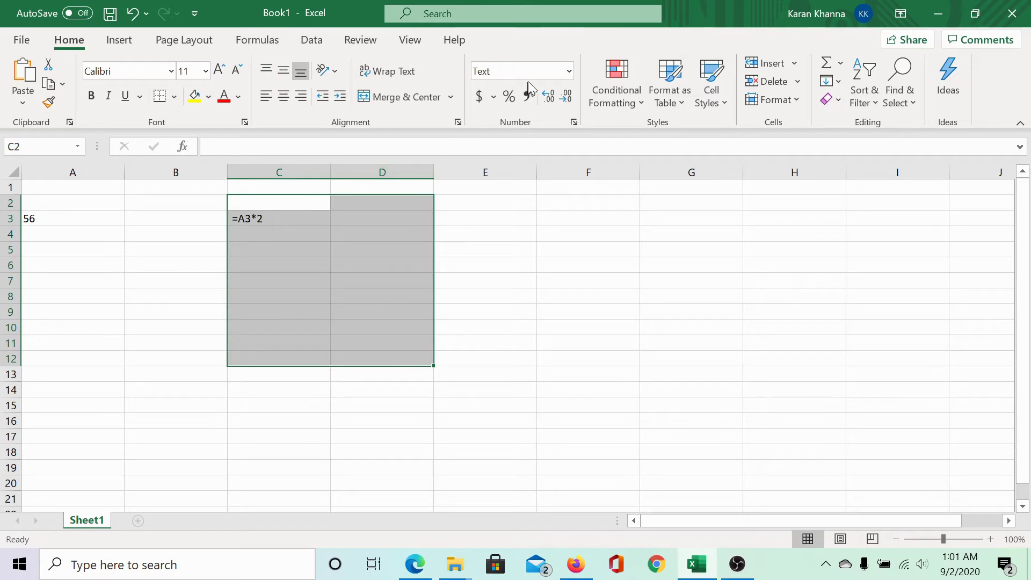
pyautogui.click(569, 72)
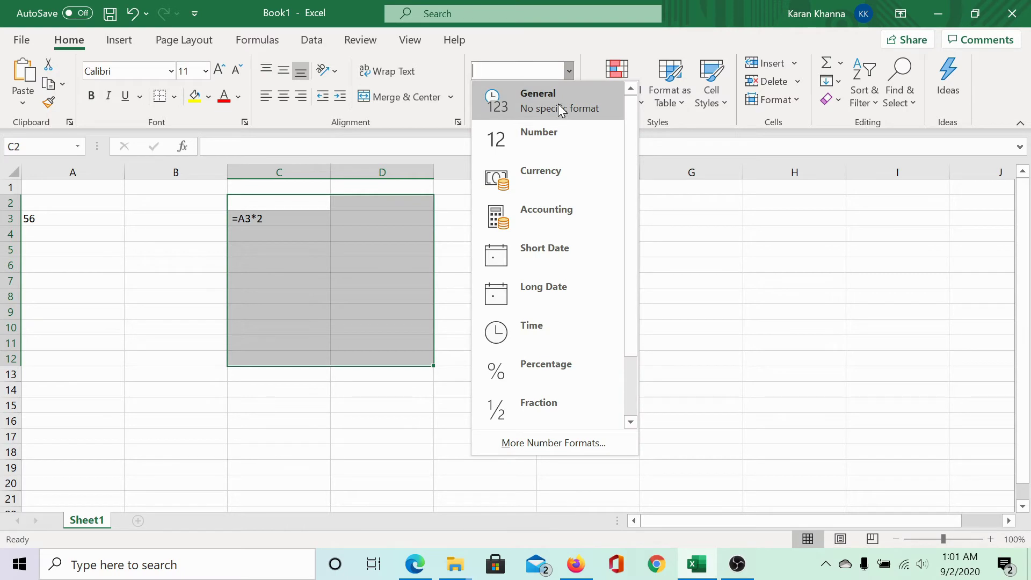
pyautogui.click(559, 104)
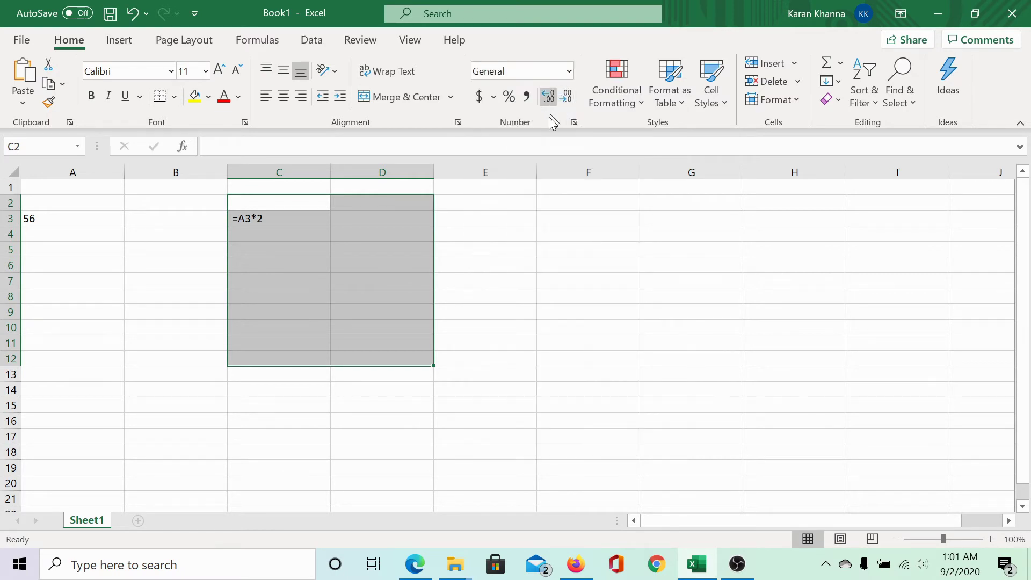
# Re-enter the formula in C3, then return to the troubleshooting article.
pyautogui.click(492, 300)
pyautogui.click(263, 220)
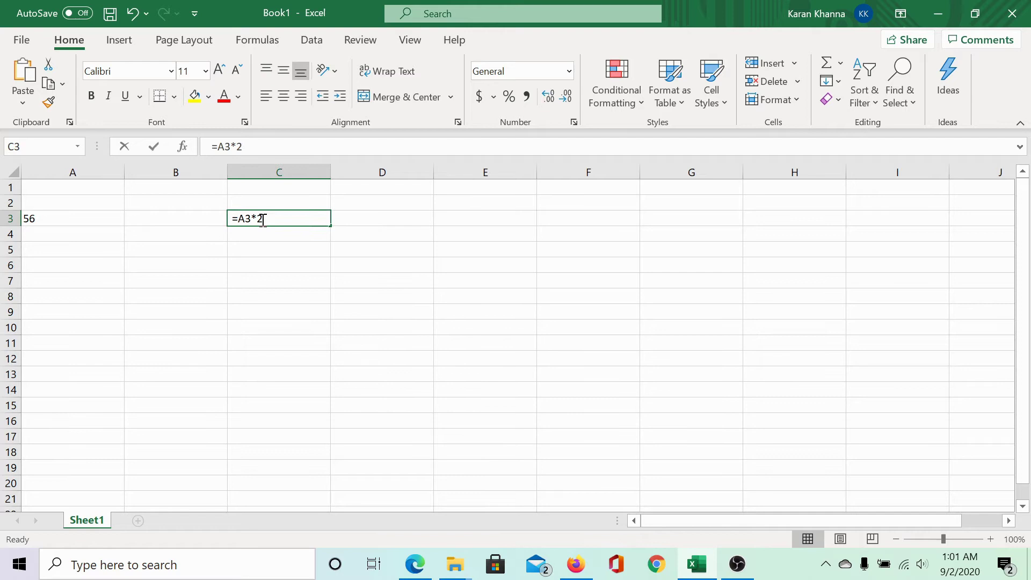
pyautogui.doubleClick(264, 220)
pyautogui.press('Return')
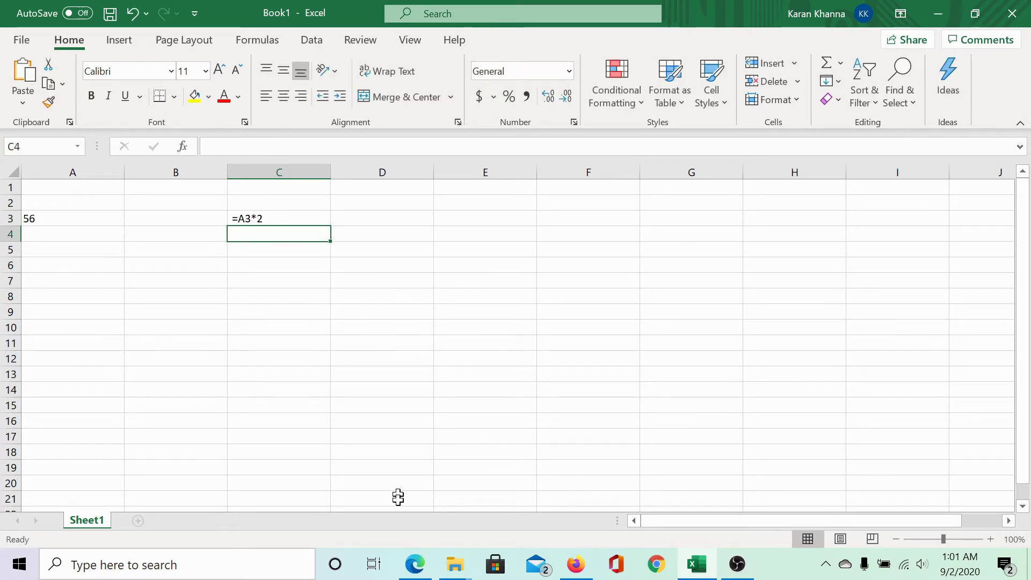
pyautogui.click(412, 563)
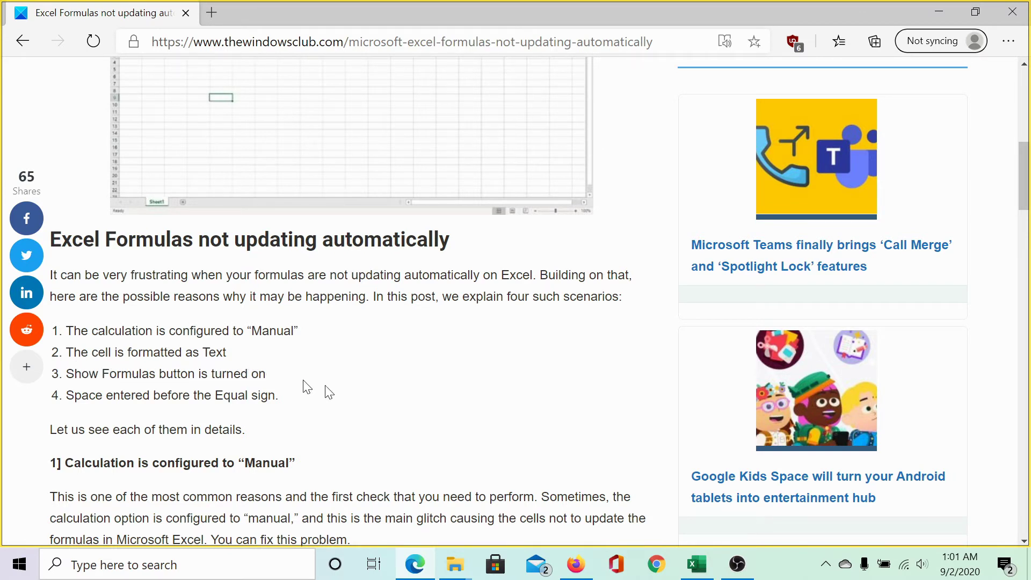
# Review the four listed causes, starting with Manual calculation, and return to Book1.
pyautogui.click(699, 566)
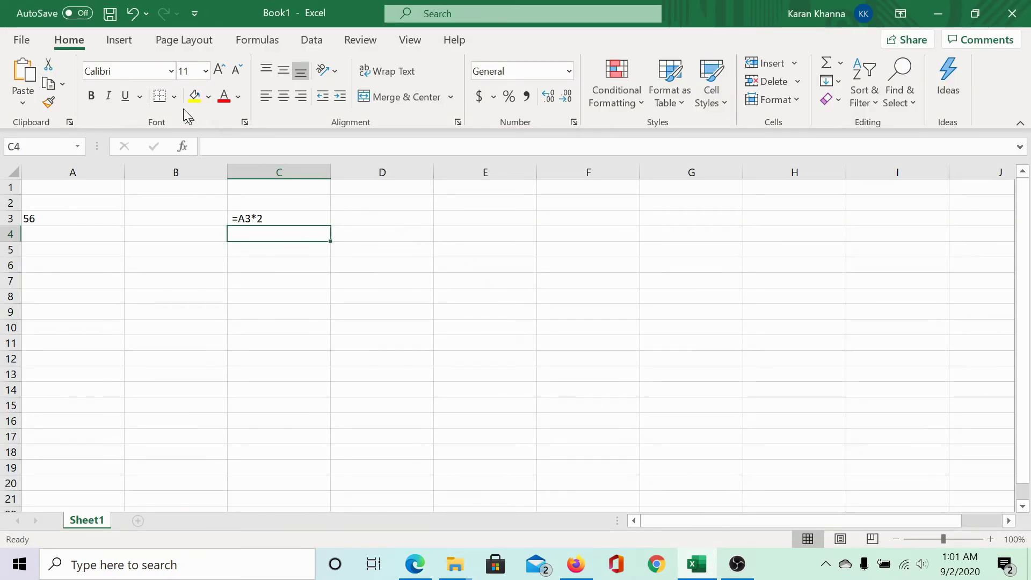
# Turn off Show Formulas and re-enter the =A3*2 formula in C3.
pyautogui.click(246, 41)
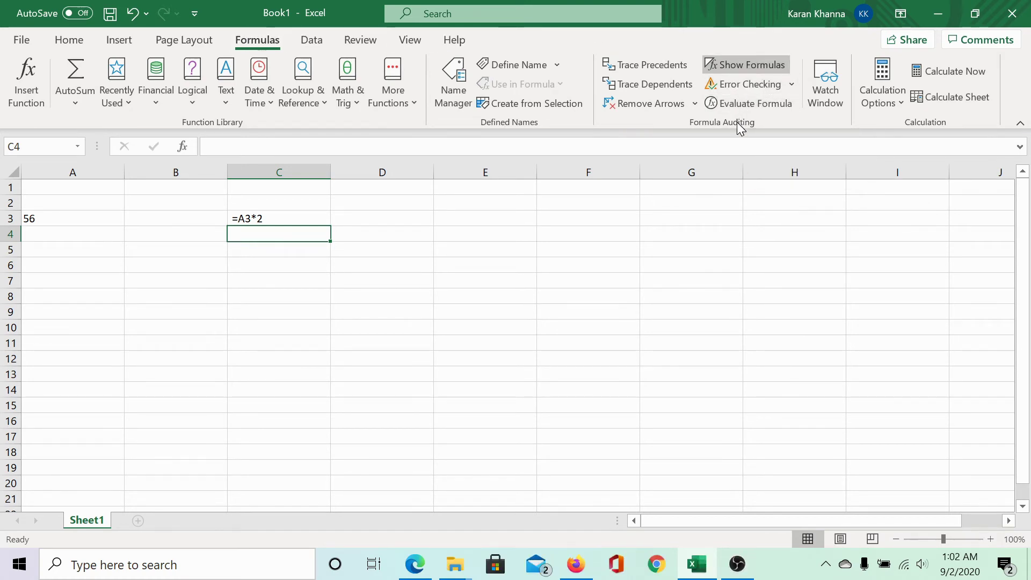
pyautogui.click(746, 64)
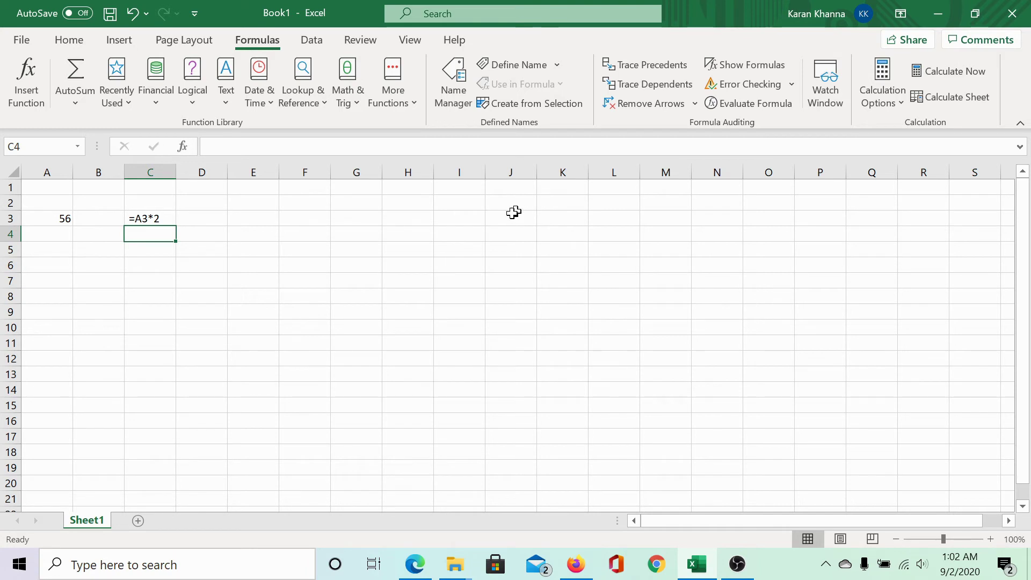
pyautogui.click(164, 220)
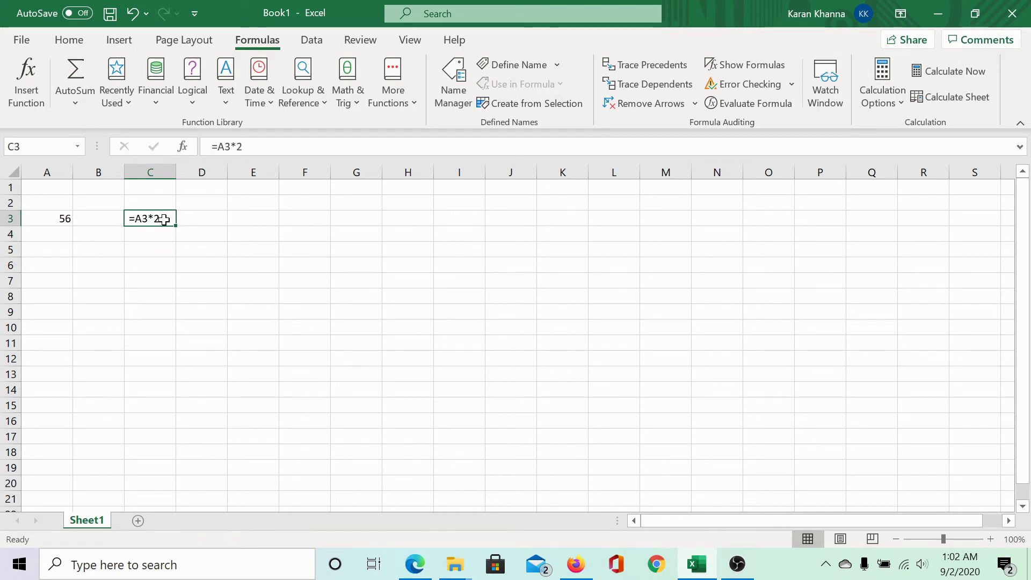
pyautogui.doubleClick(164, 220)
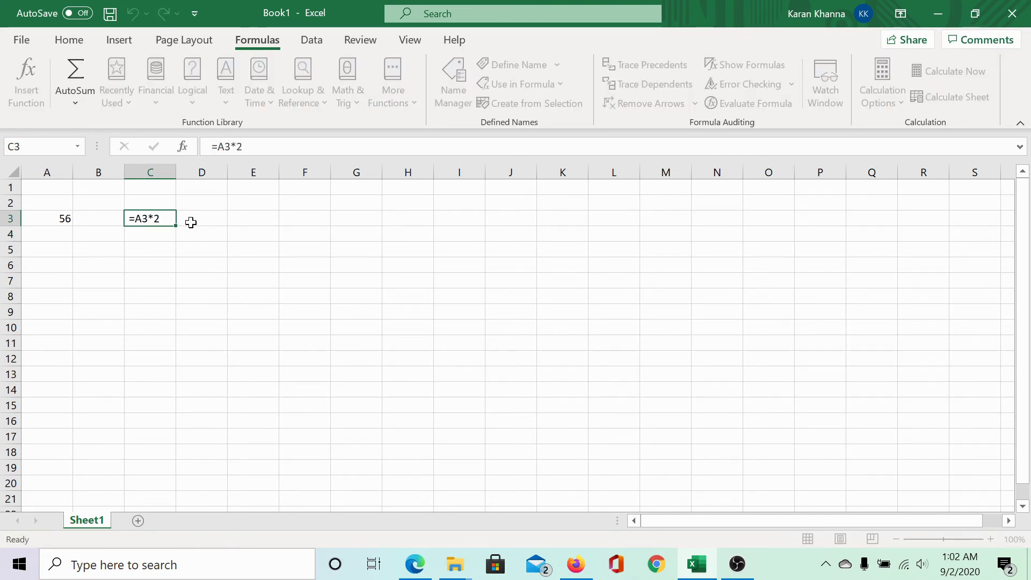
pyautogui.press('Return')
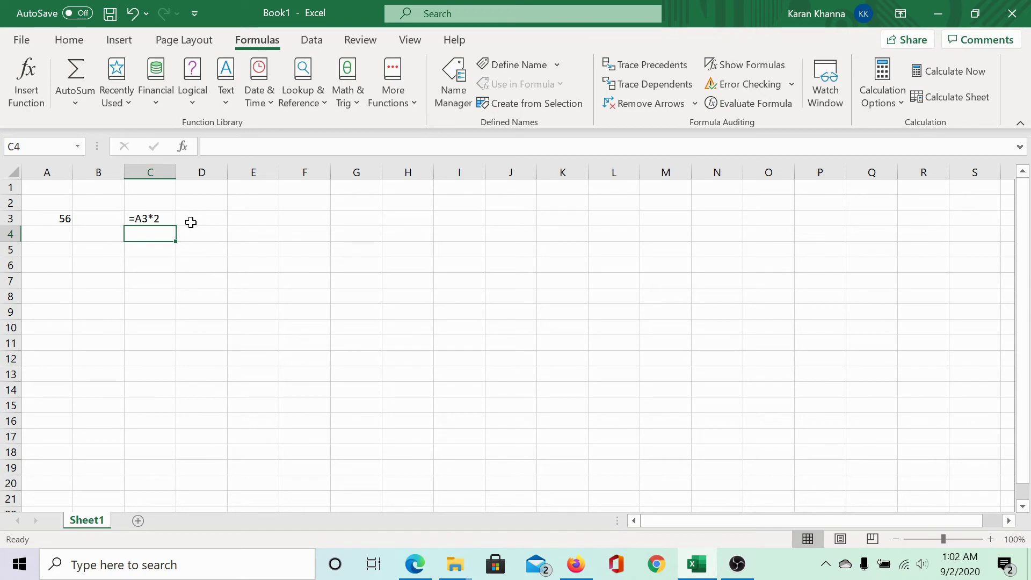
# Read the article's fourth cause: a space typed before the equal sign.
pyautogui.click(414, 564)
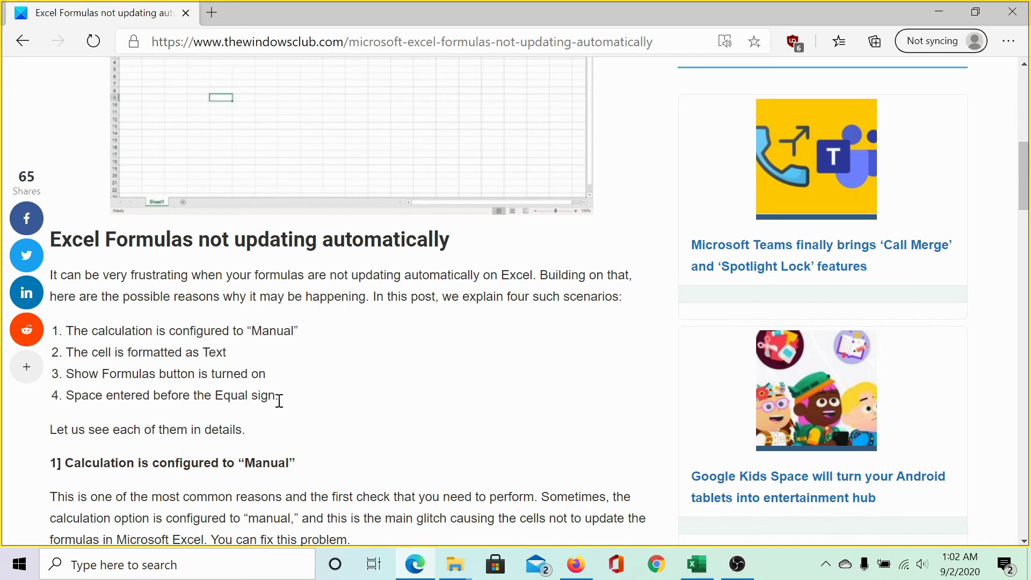
# Delete the leading space before =A3*2 in C3 so it calculates and shows 112.
pyautogui.click(715, 571)
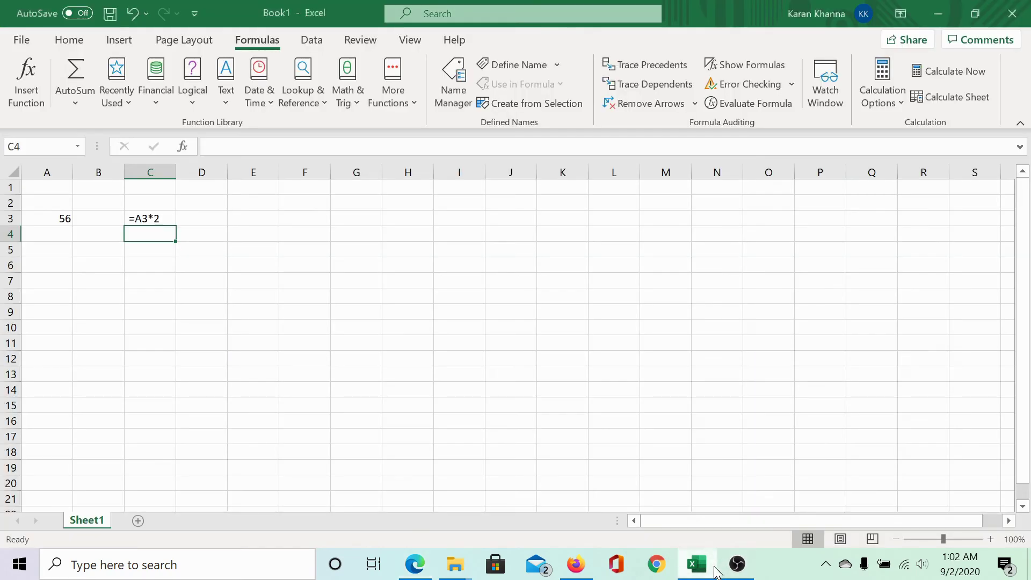
pyautogui.doubleClick(145, 218)
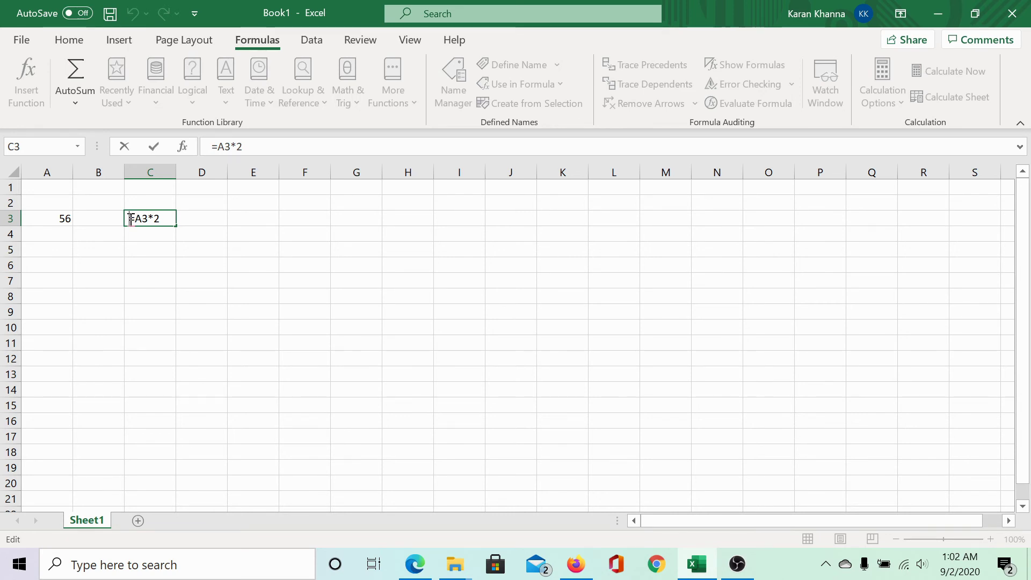
pyautogui.click(131, 219)
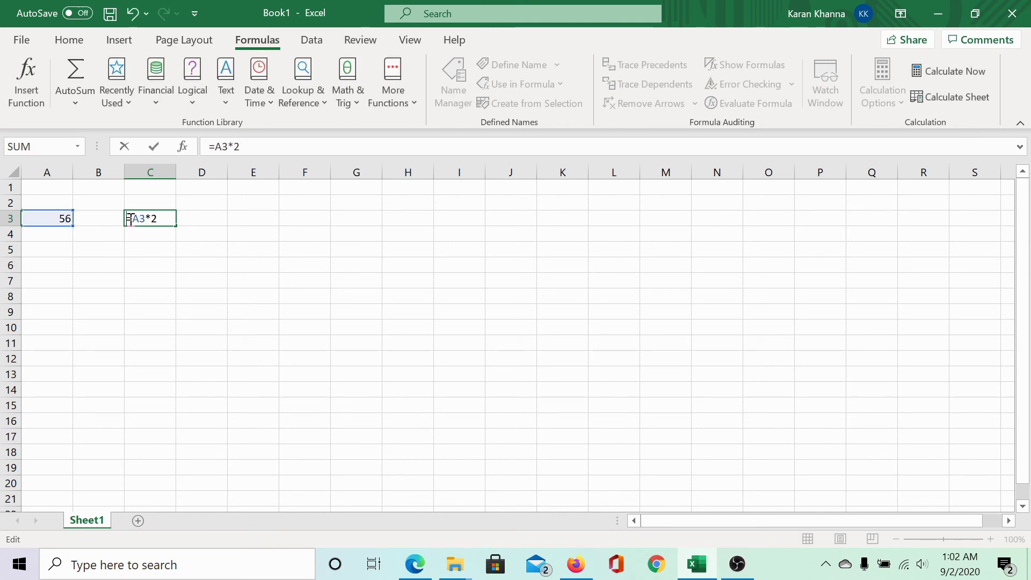
pyautogui.press('Return')
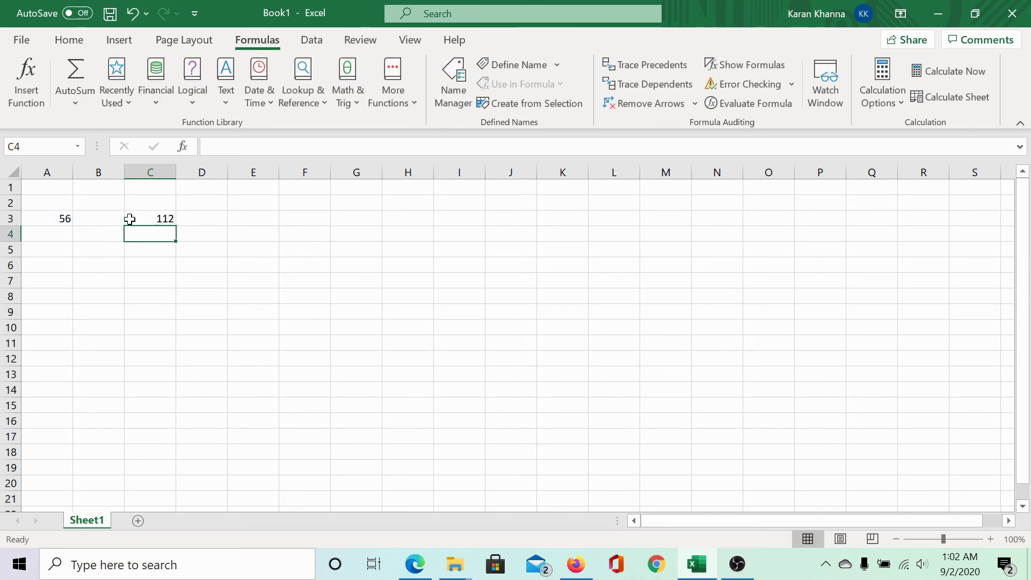